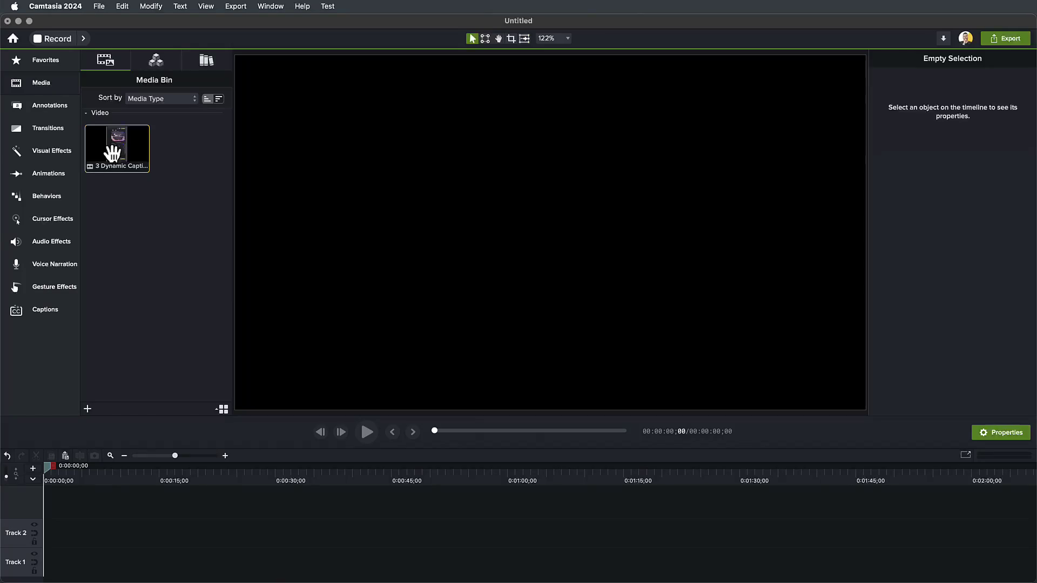
- Place the 3 Dynamic Captions Secrets clip from the Media Bin on Track 1
left_click_drag(111, 154, 53, 544)
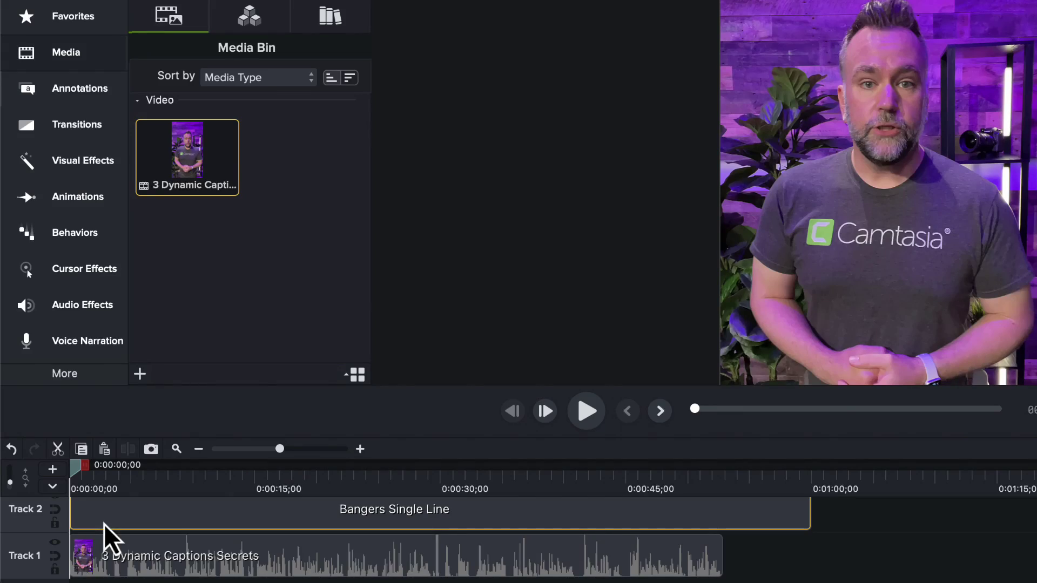
- Pin Captions above Visual Effects in the tool list and add Bangers Single Line captions
left_click(67, 381)
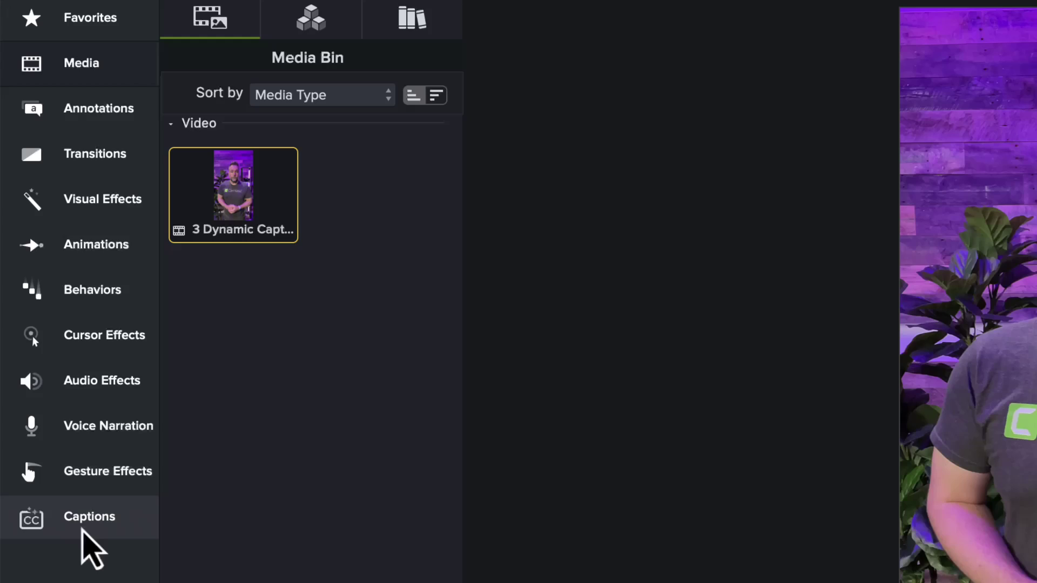
left_click_drag(85, 549, 60, 120)
left_click_drag(91, 259, 90, 164)
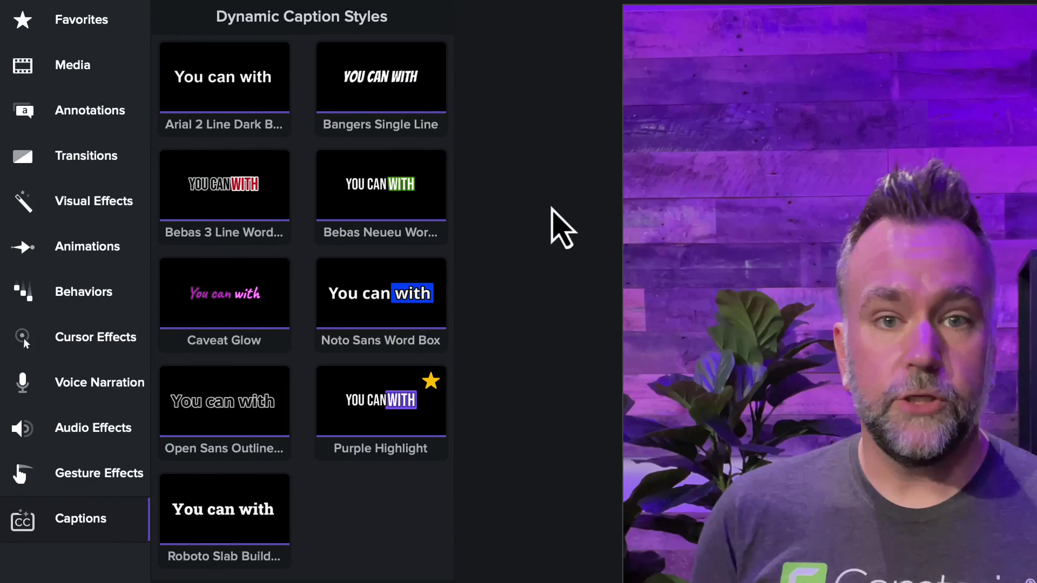
left_click_drag(398, 105, 64, 521)
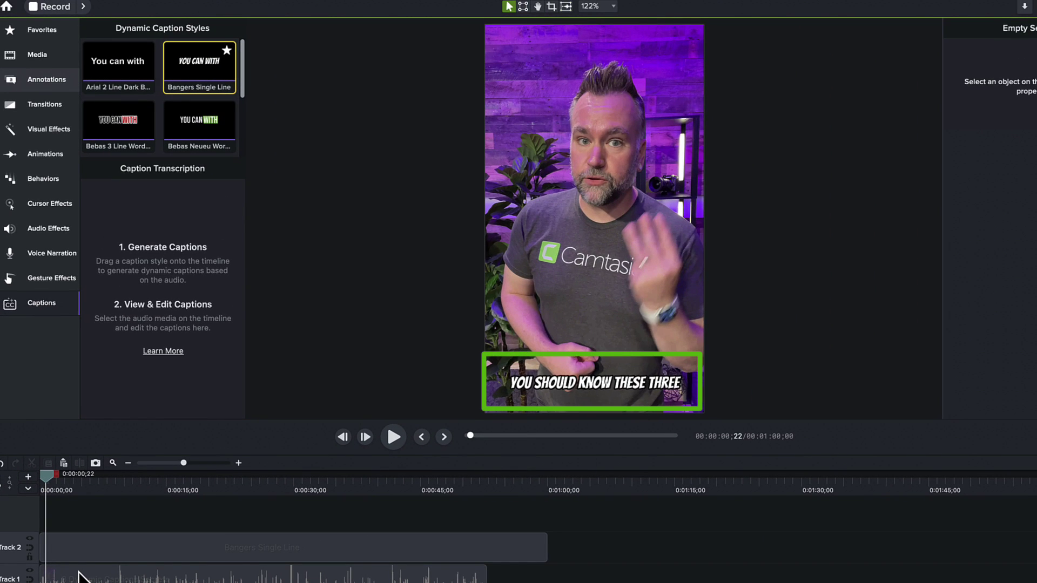
- Trim the Bangers Single Line caption clip to end with the video, around 0:00:52;25
left_click(236, 556)
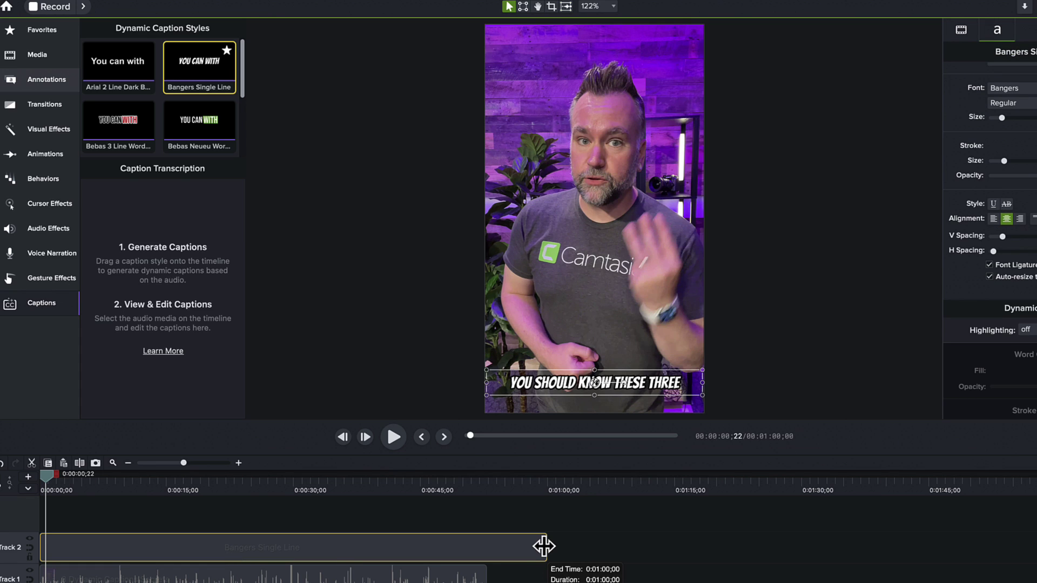
left_click_drag(544, 547, 485, 549)
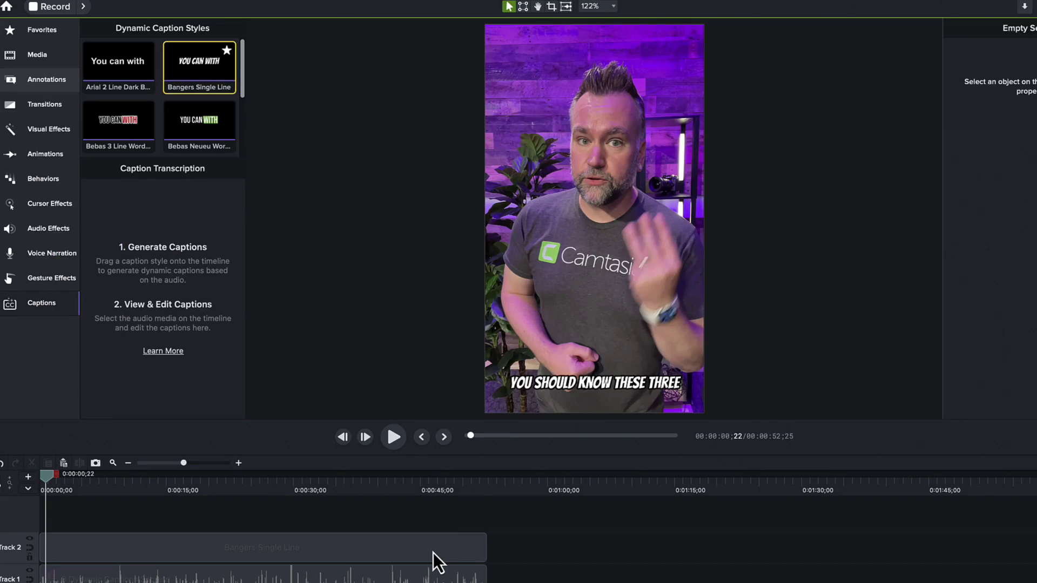
- Set caption highlighting to per word and Word Background Opacity to 0%
left_click(433, 552)
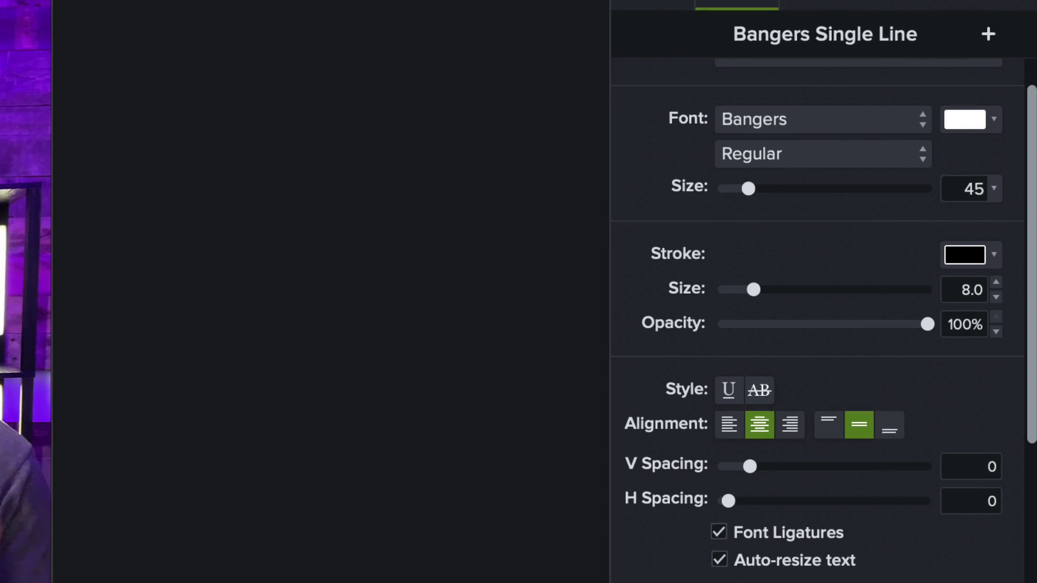
scroll(832, 254, "down", 10)
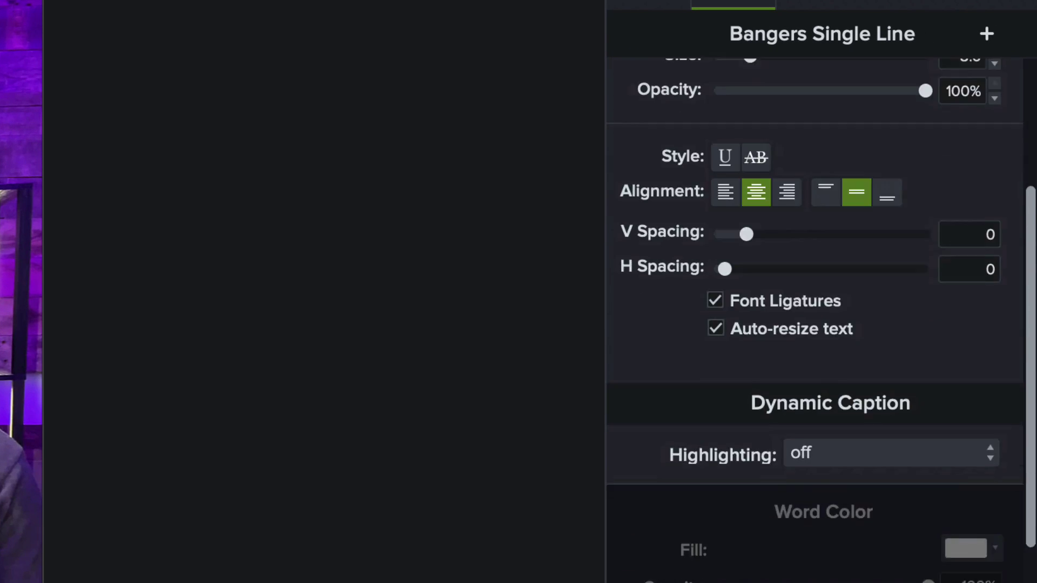
left_click(838, 153)
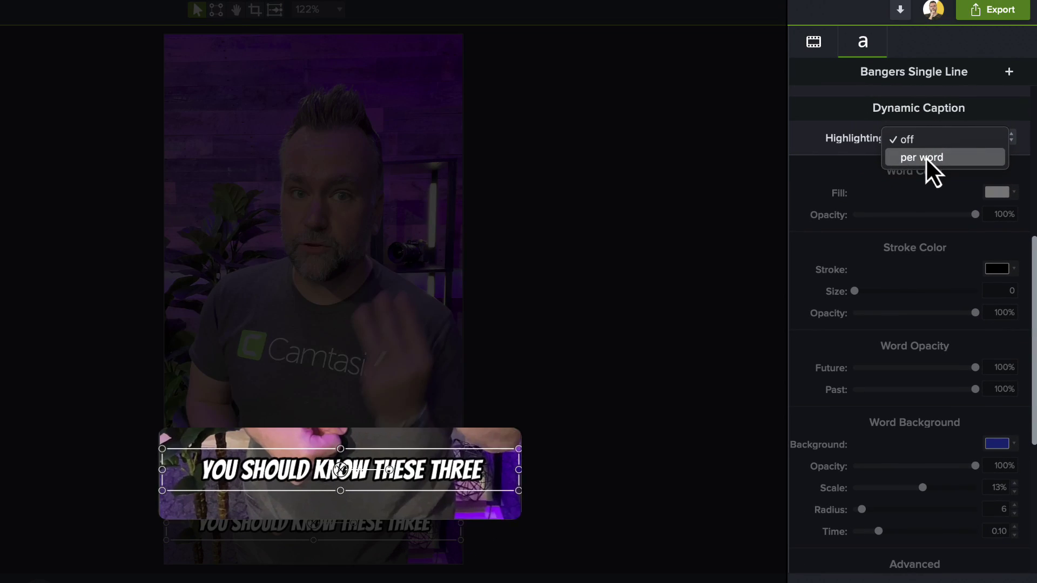
left_click(926, 157)
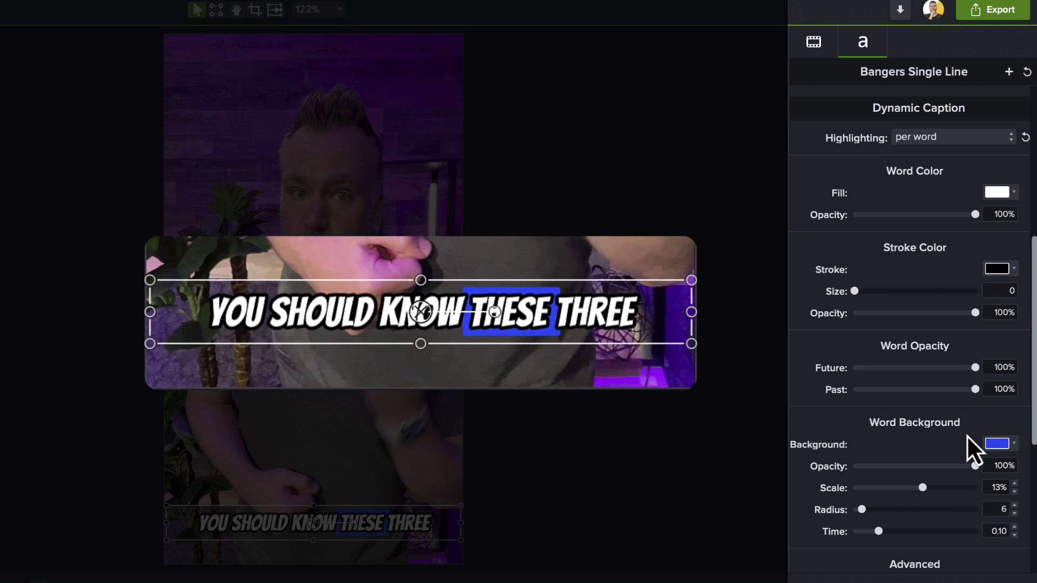
left_click_drag(972, 467, 787, 471)
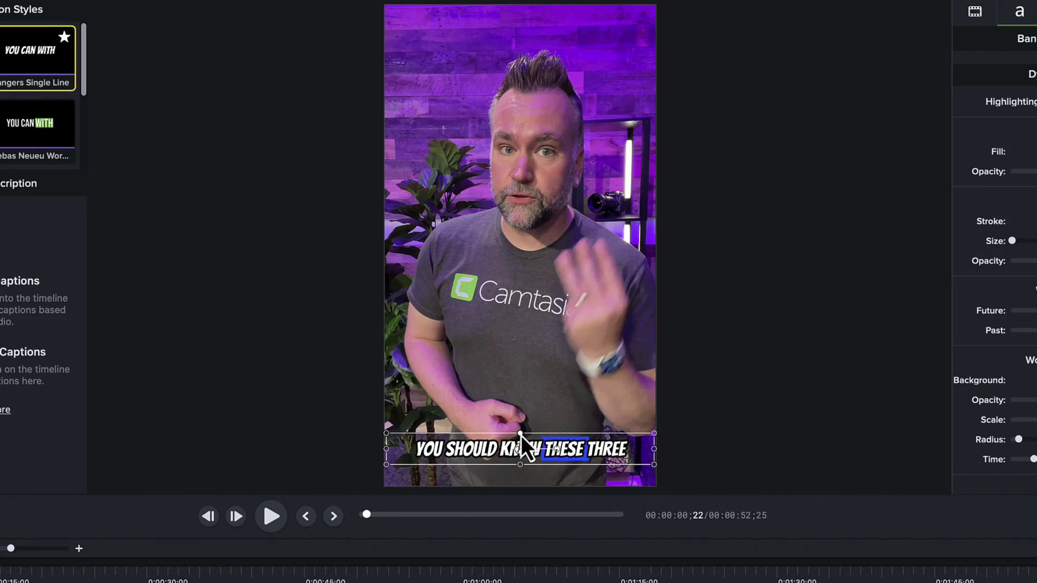
- Resize the caption box from its top-centre handle in the canvas
mouse_move(521, 433)
left_mouse_down()
mouse_move(519, 343)
mouse_move(523, 433)
left_mouse_up()
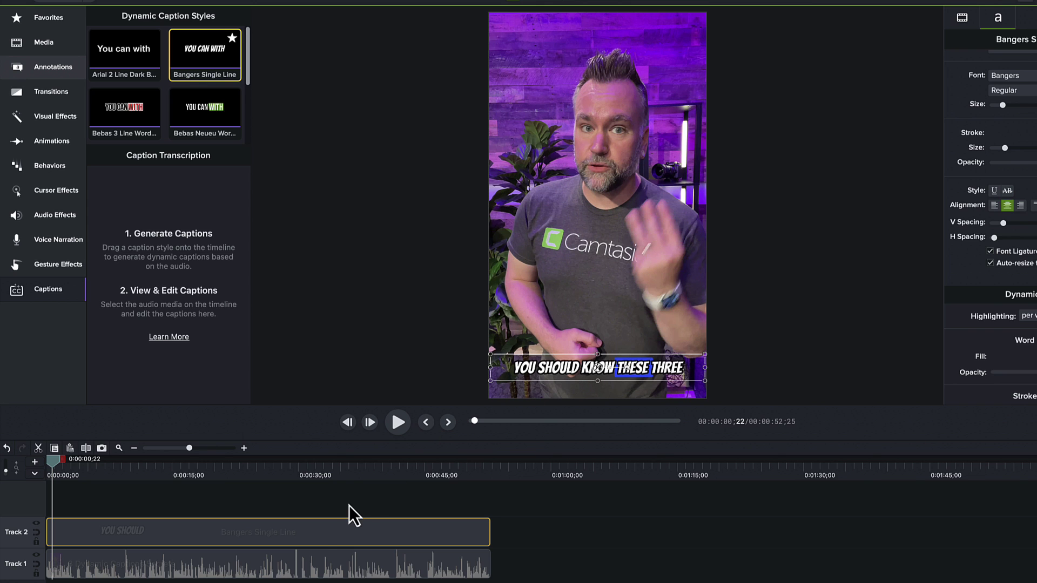
- Replace 'three' with '3' in the transcript so it reads 'YOU SHOULD KNOW THESE 3 FEATURES'
left_click(292, 567)
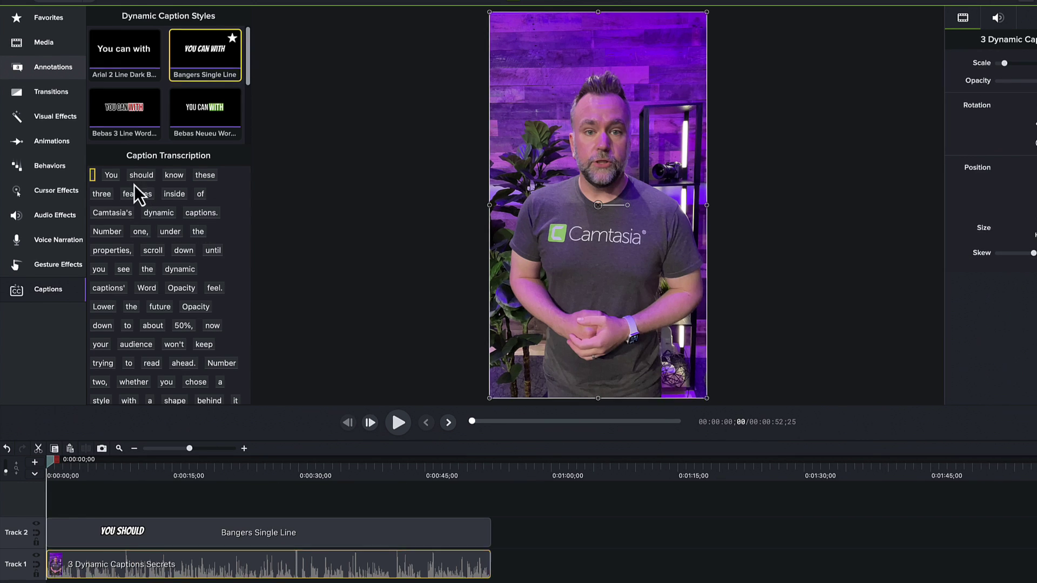
double_click(102, 193)
type("3 FEATURES")
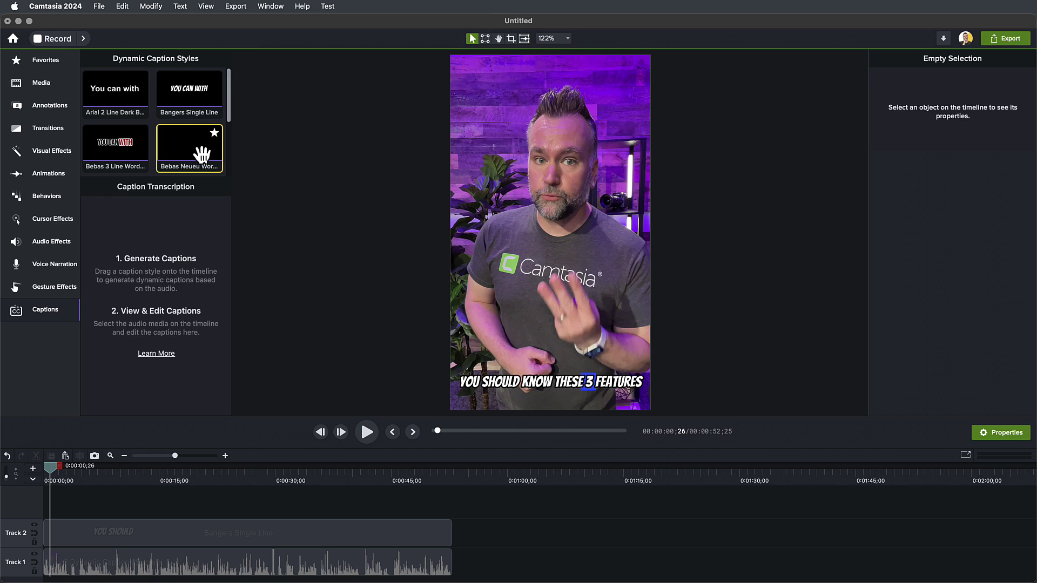
- Apply the Bebas Neue Word Outline Single Line caption style to the video
left_click_drag(201, 155, 162, 552)
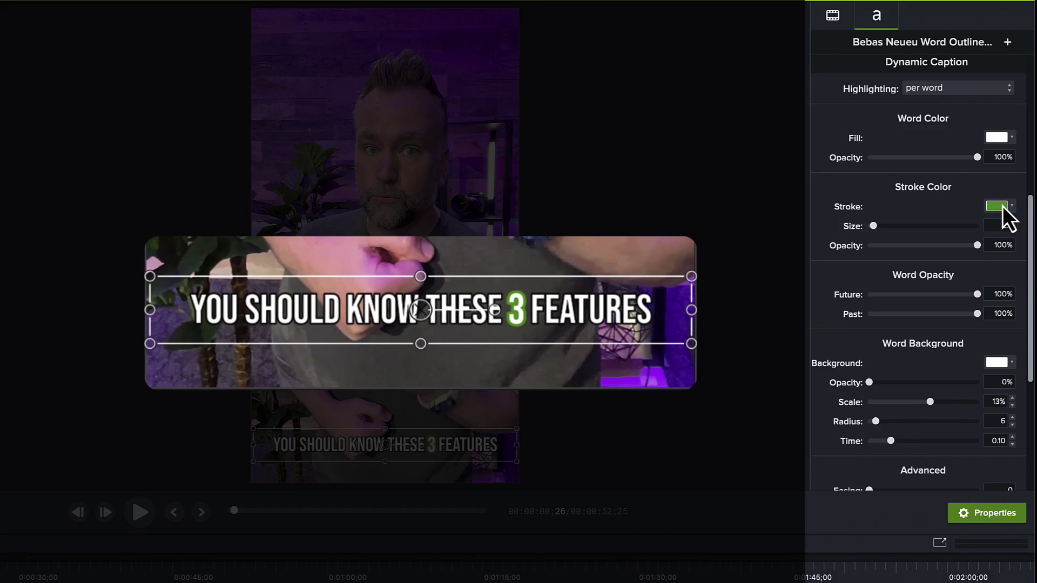
- Give the highlighted word a purple stroke and set Word Opacity Future to 51%
left_click(1002, 206)
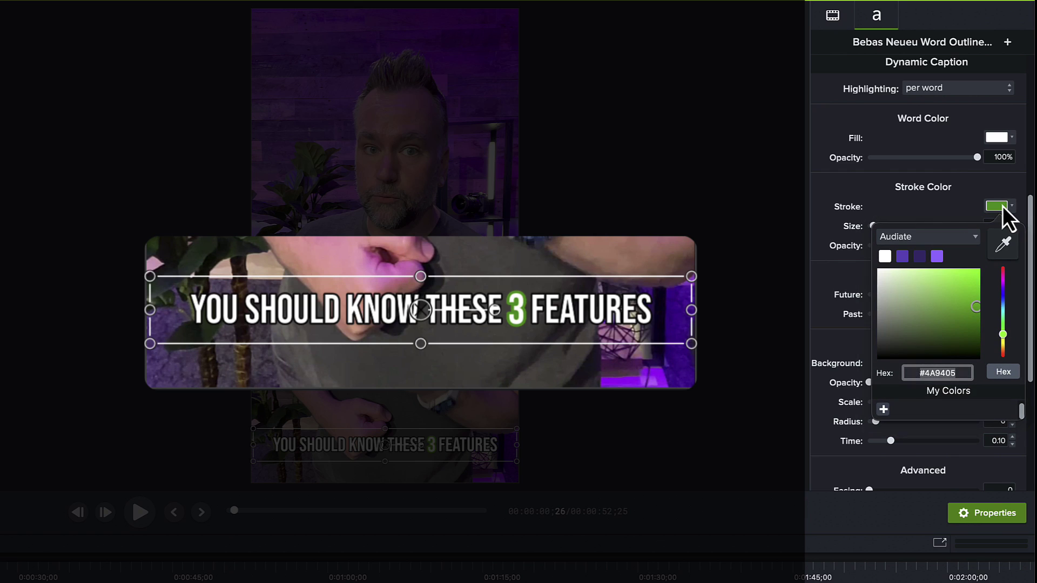
left_click(902, 257)
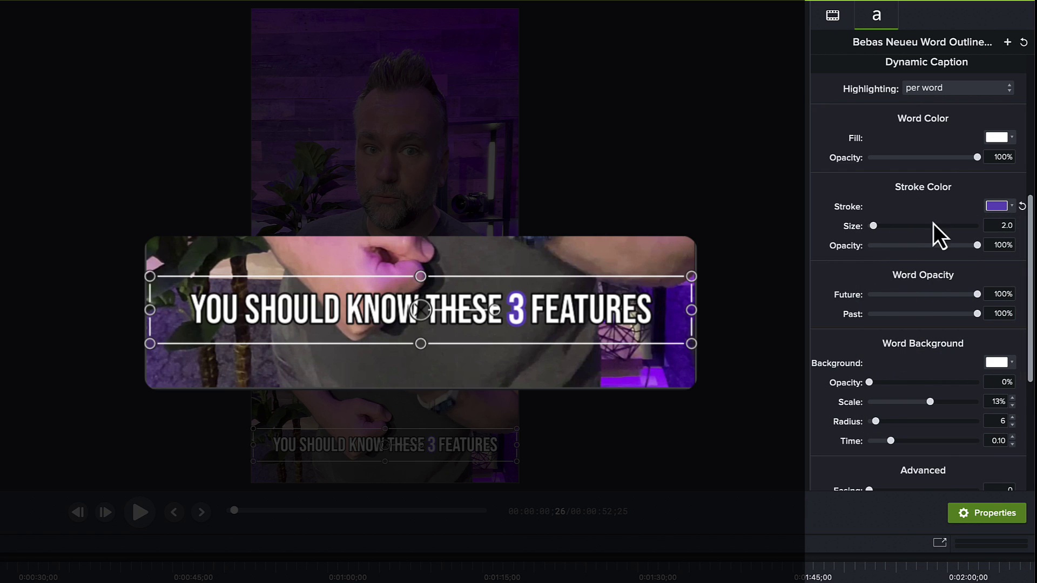
left_click_drag(976, 296, 924, 295)
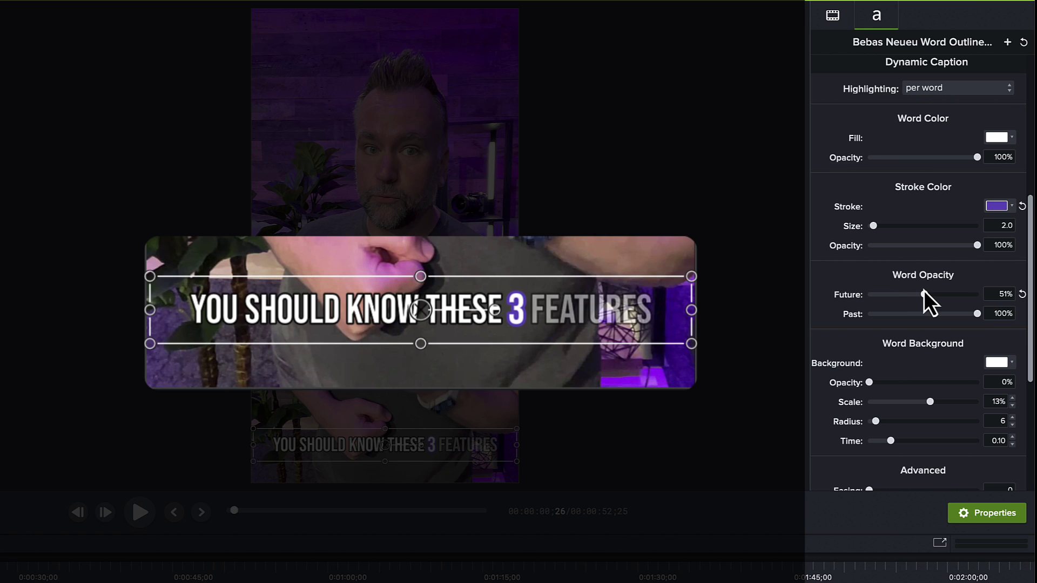
- Reset past-word opacity and add a purple word background: opacity 100%, scale 15%, radius 19
mouse_move(975, 315)
left_mouse_down()
mouse_move(870, 315)
mouse_move(981, 327)
left_mouse_up()
left_click(998, 363)
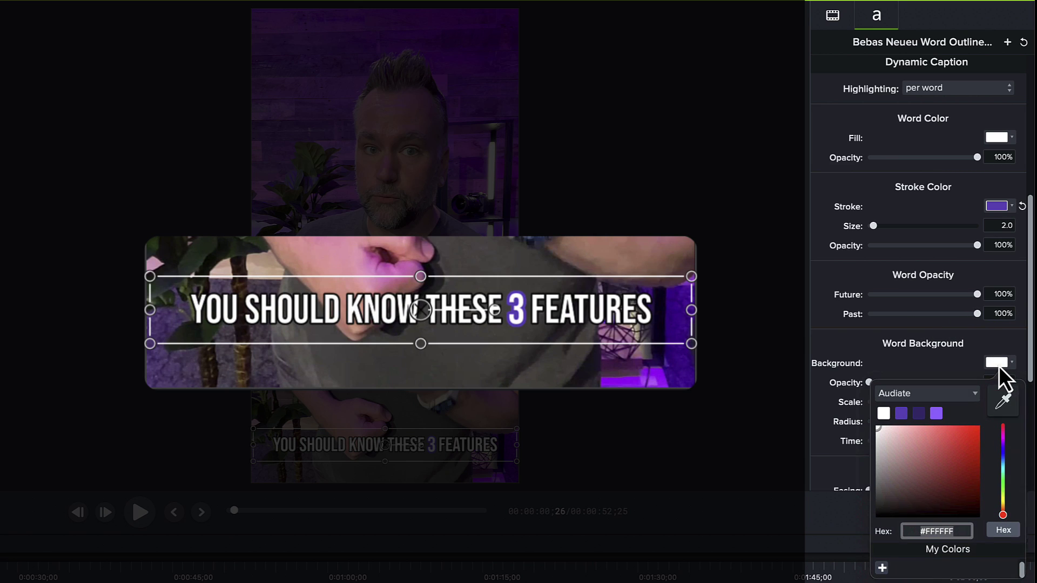
left_click(937, 418)
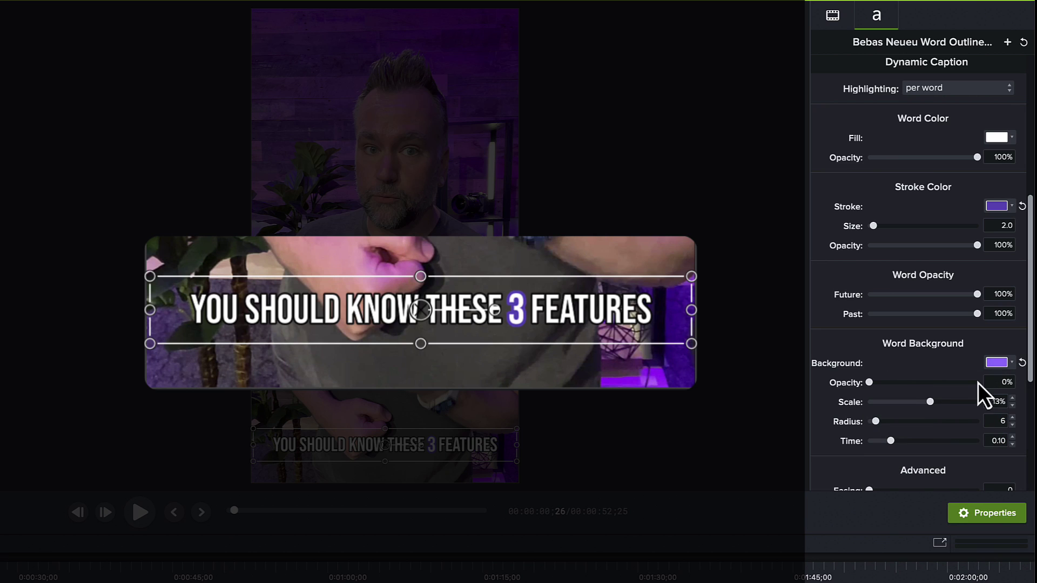
left_click_drag(870, 382, 990, 379)
mouse_move(930, 403)
left_mouse_down()
mouse_move(949, 405)
mouse_move(933, 405)
left_mouse_up()
left_click_drag(877, 421, 851, 437)
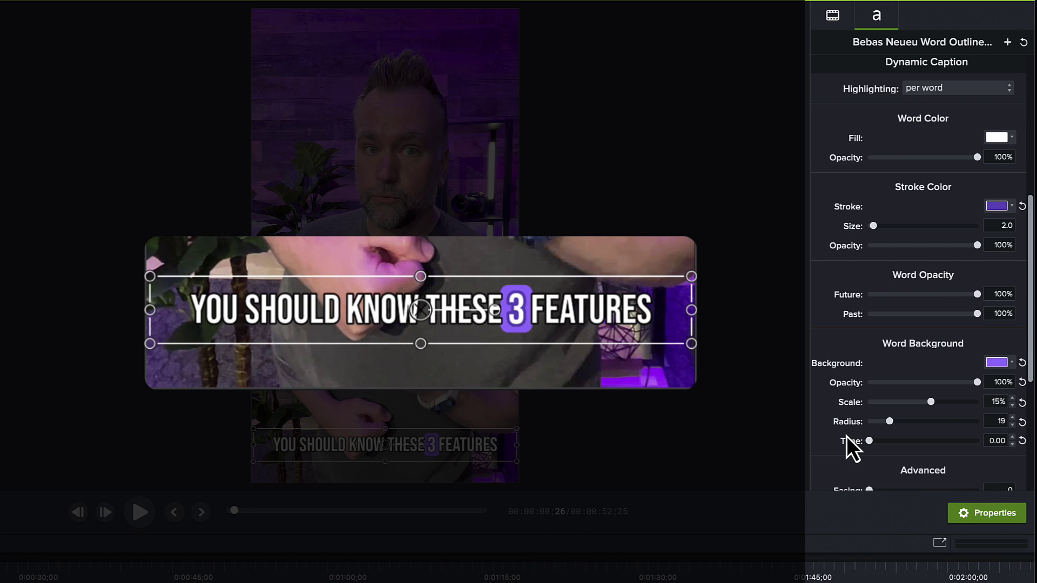
- Set Word Background Time to 0.37 and Advanced Scale to 13.2, previewing playback
key("space")
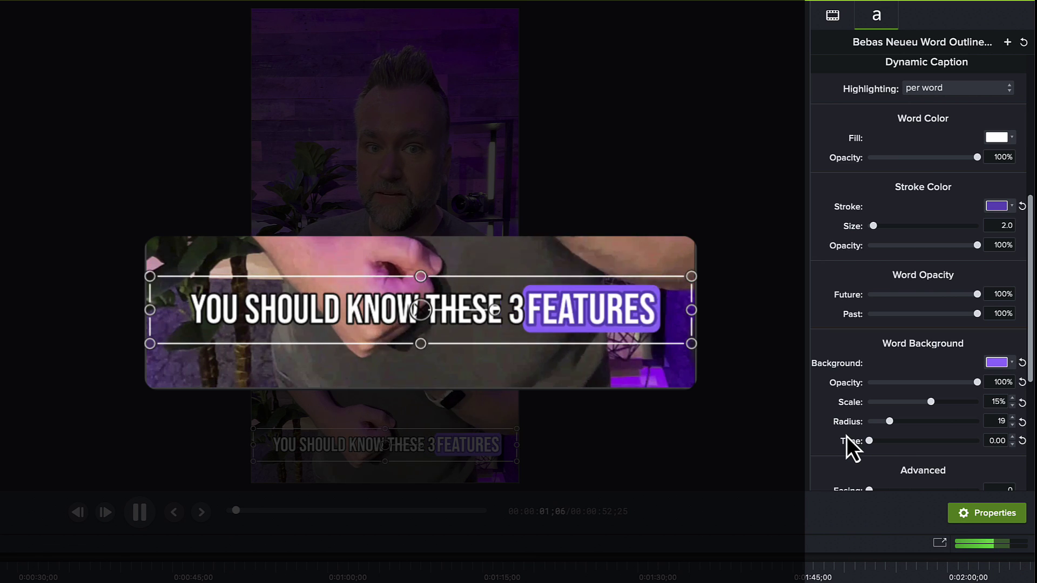
key("space")
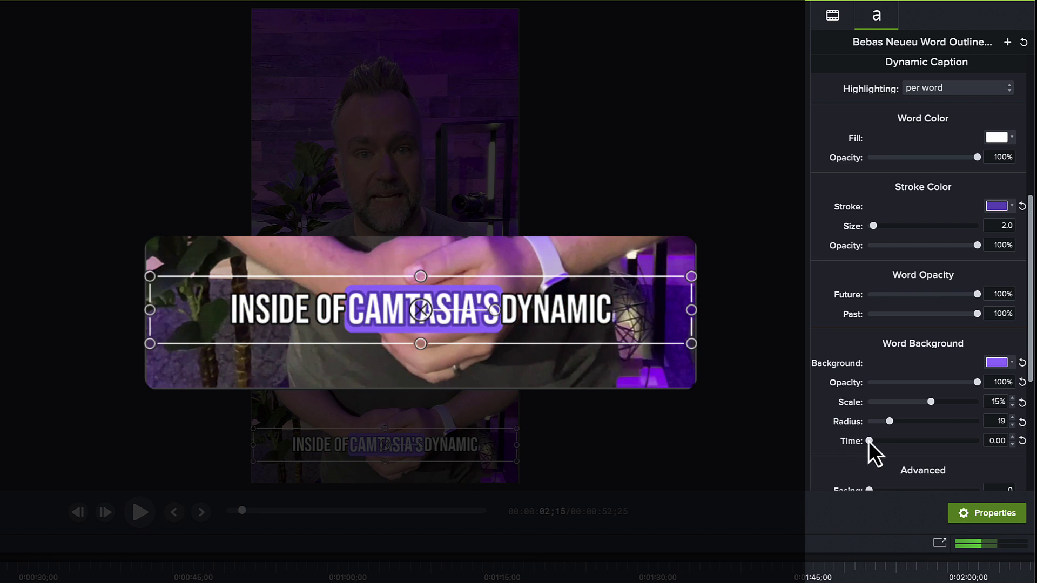
left_click_drag(868, 442, 994, 439)
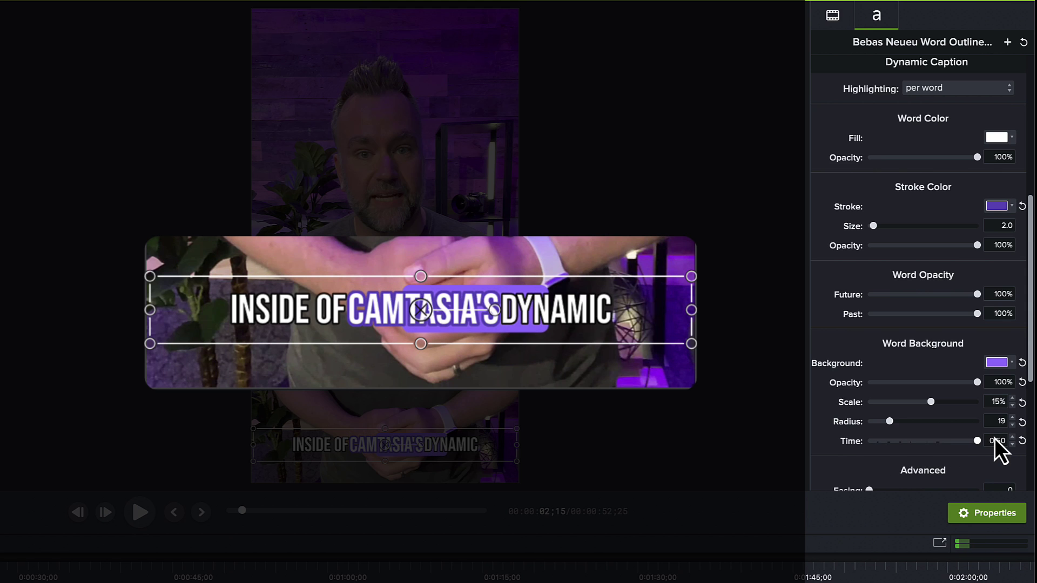
key("space")
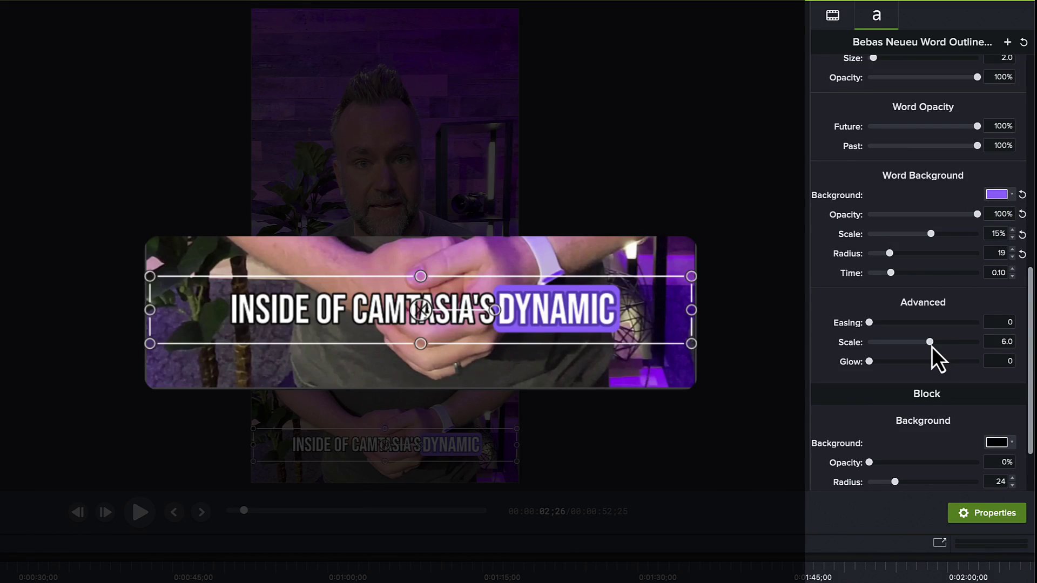
mouse_move(931, 346)
left_mouse_down()
mouse_move(943, 346)
mouse_move(903, 349)
mouse_move(939, 349)
left_mouse_up()
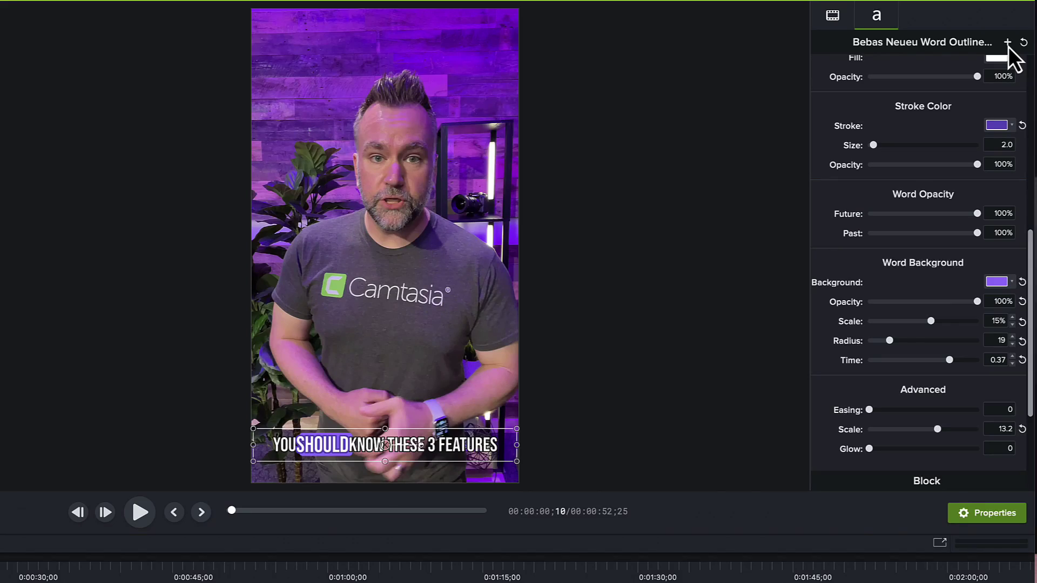
- Save the caption look as a starred 'Purple Highlight' preset, then reset captions to green-stroke defaults
left_click(1008, 43)
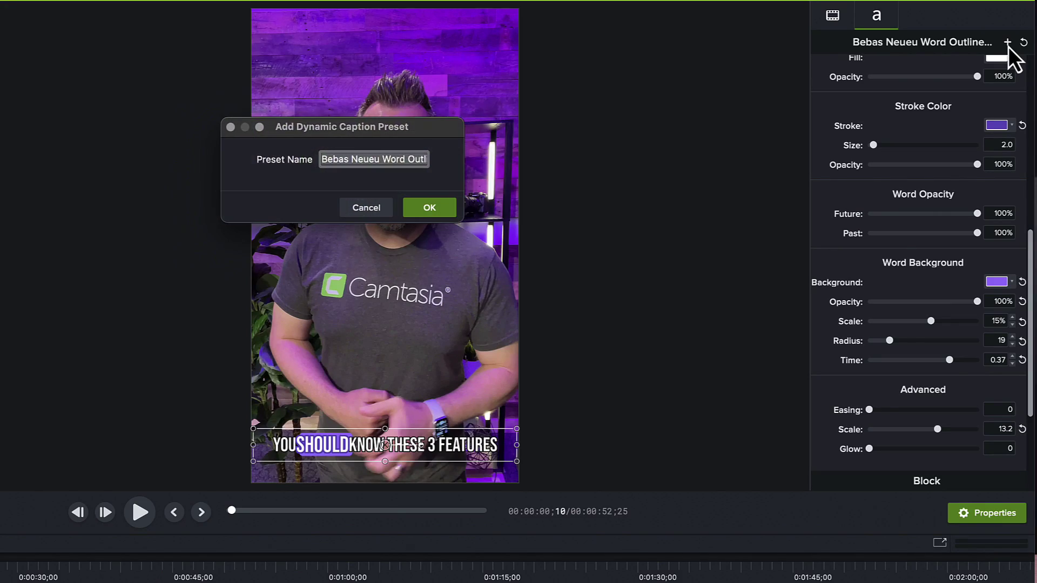
type("Purple Highlight")
left_click(438, 211)
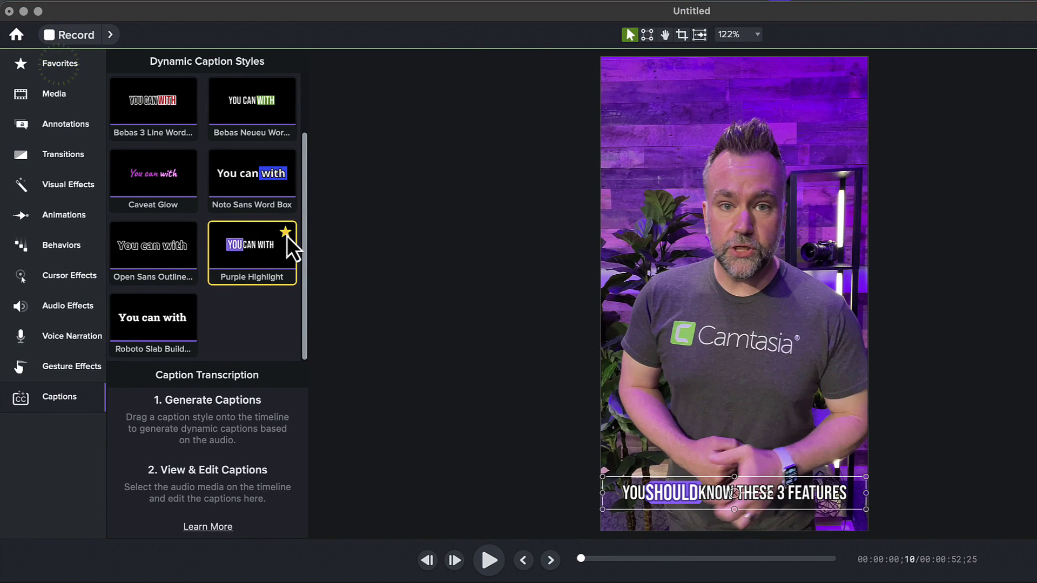
left_click(280, 185)
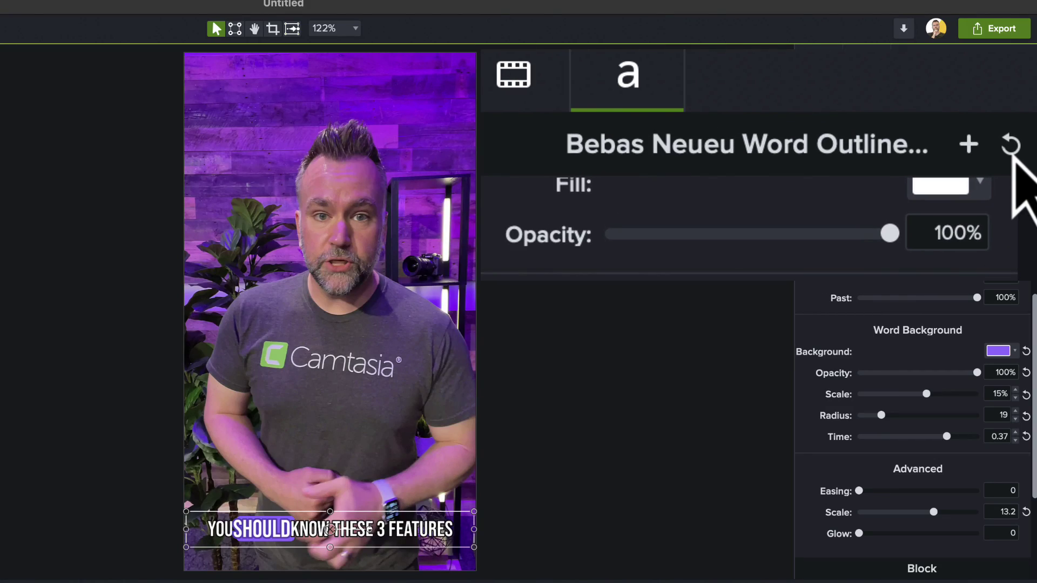
left_click(1028, 90)
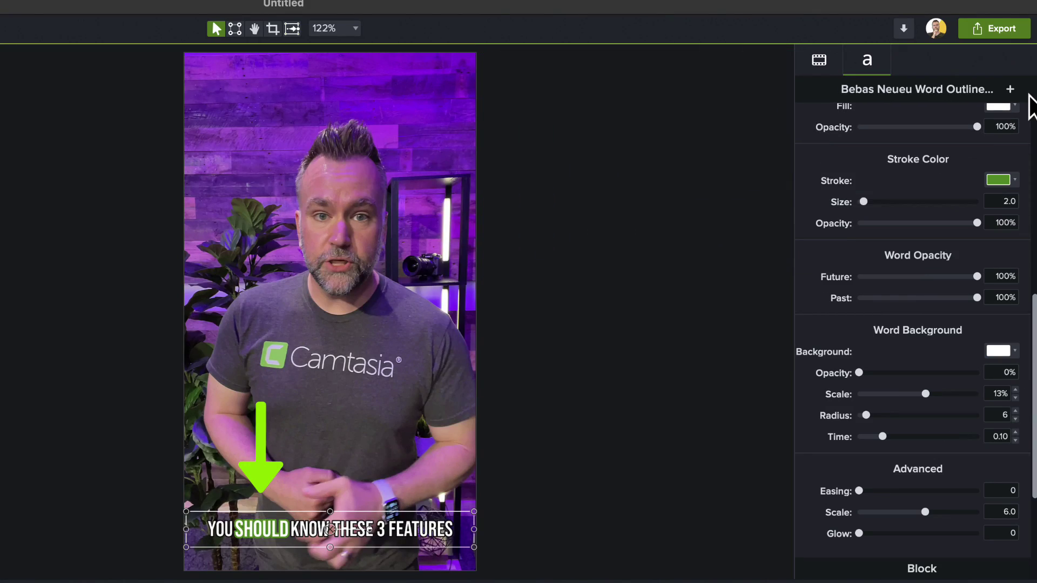